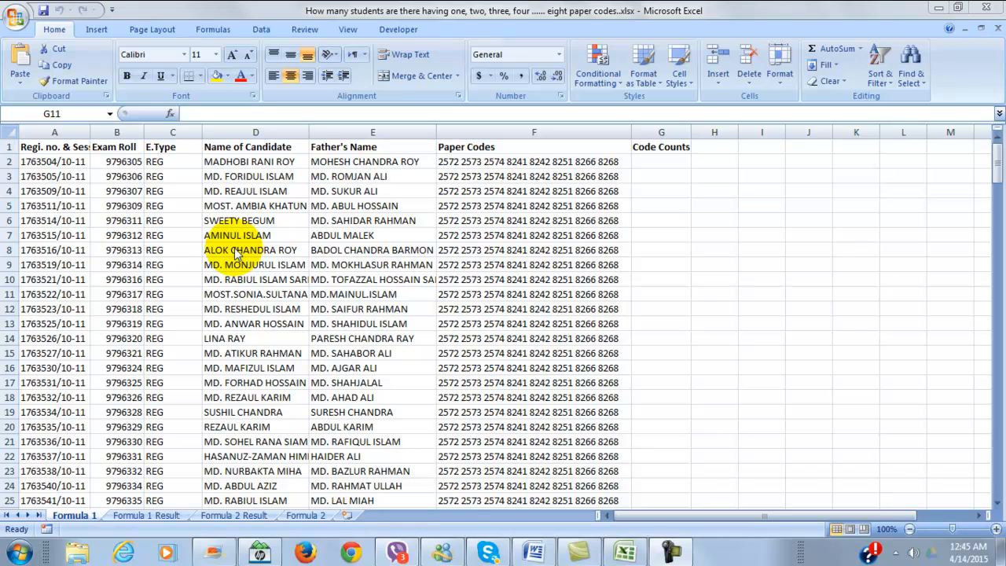
Examine the student table's header row, the Paper Codes column and the empty Code Counts column.
left_click(70, 185)
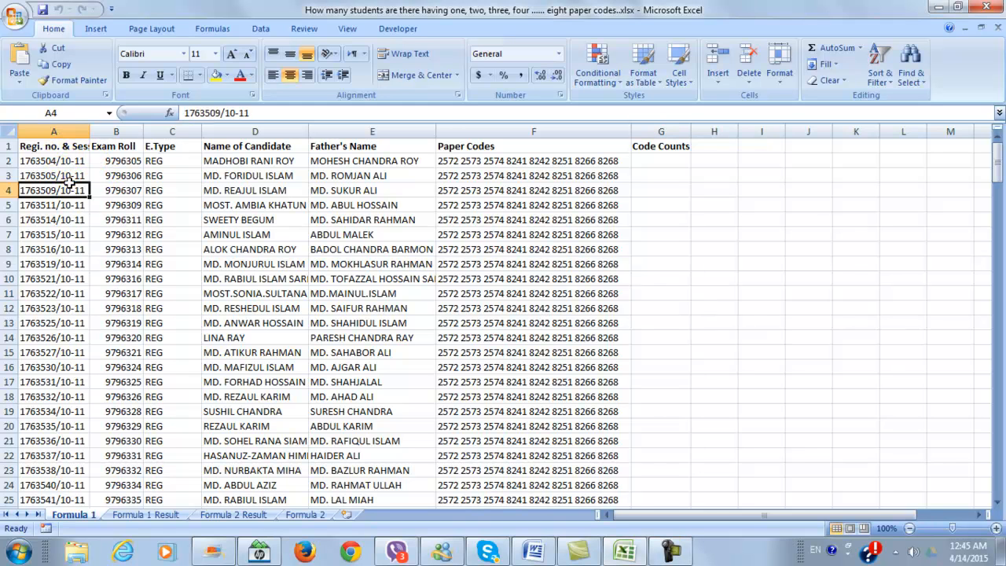
left_click_drag(27, 147, 472, 148)
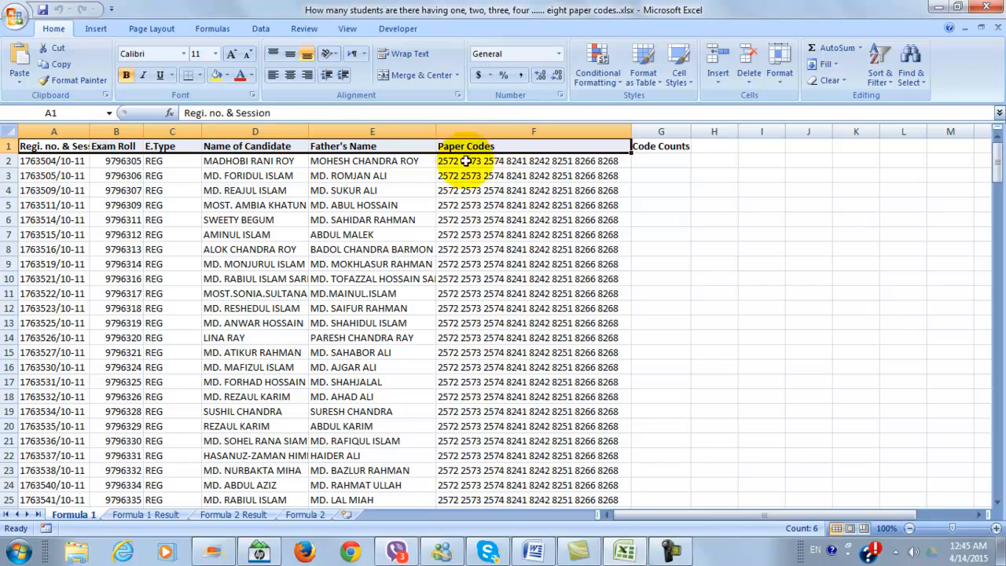
left_click(467, 180)
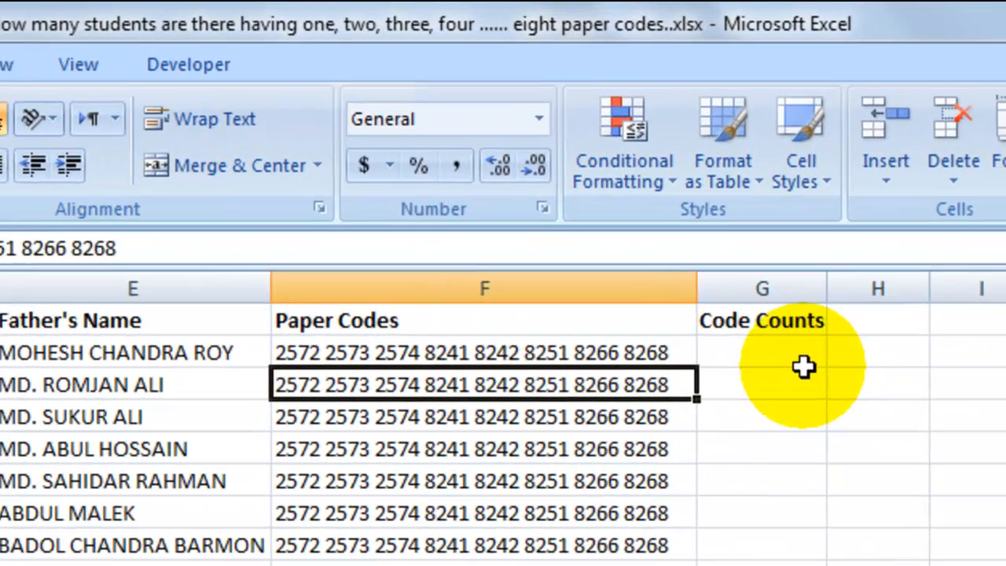
left_click(967, 234)
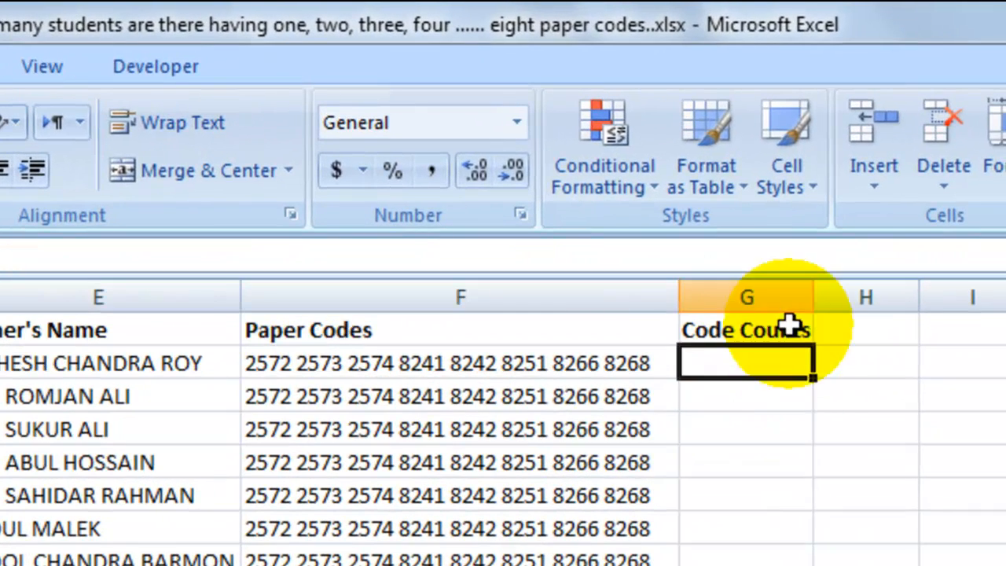
left_click(786, 327)
left_click(778, 376)
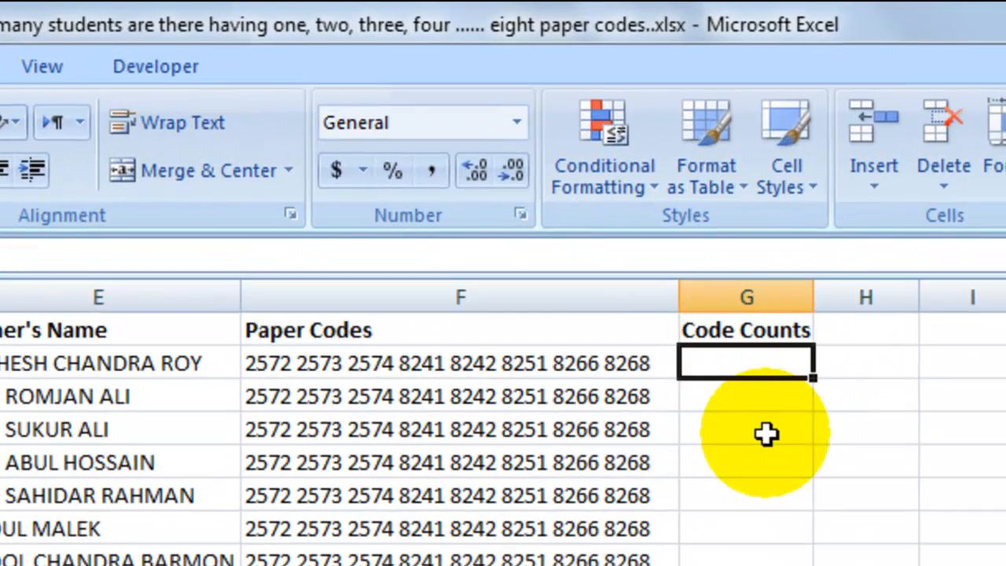
left_click(766, 401)
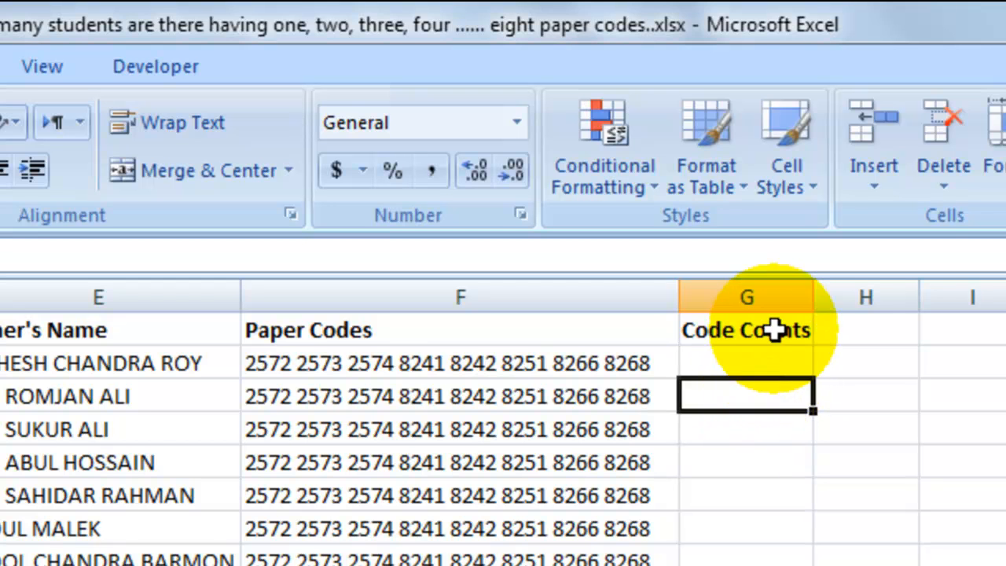
left_click(711, 330)
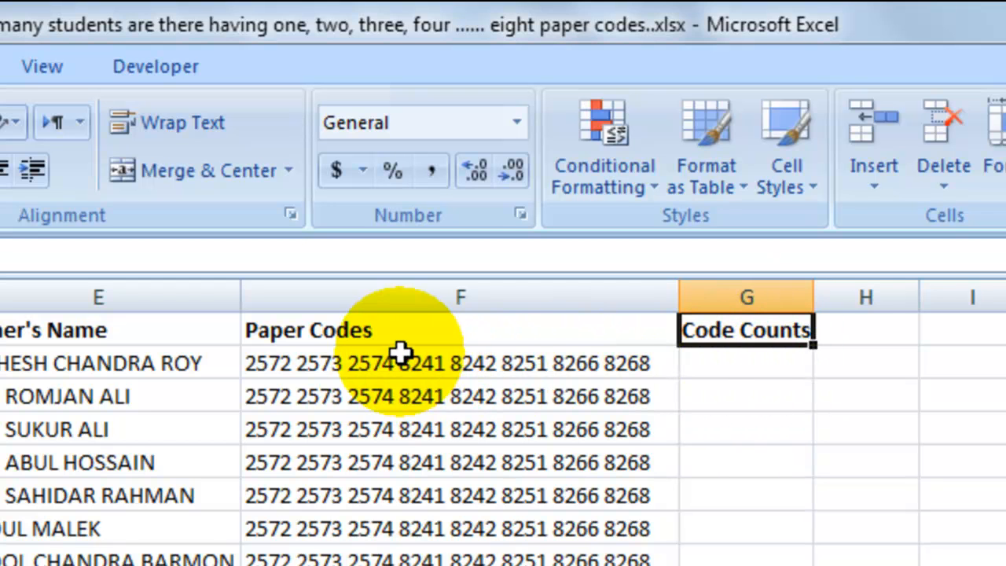
left_click(749, 375)
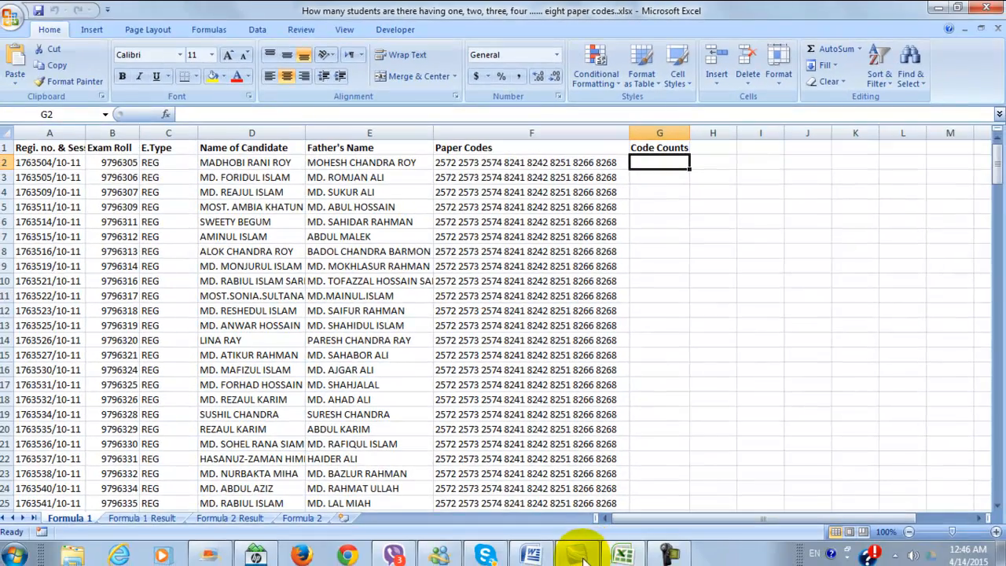
Switch to the Word document and copy the smaller formula line =LEN(SUBSTITUTE(F2," ",""))/4.
left_click(543, 555)
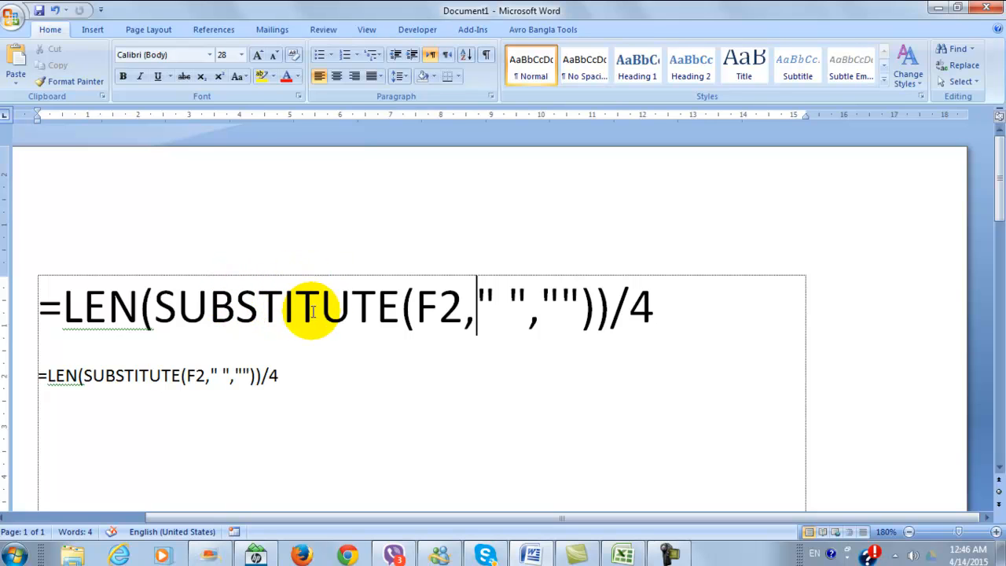
left_click(20, 315)
left_click(418, 309)
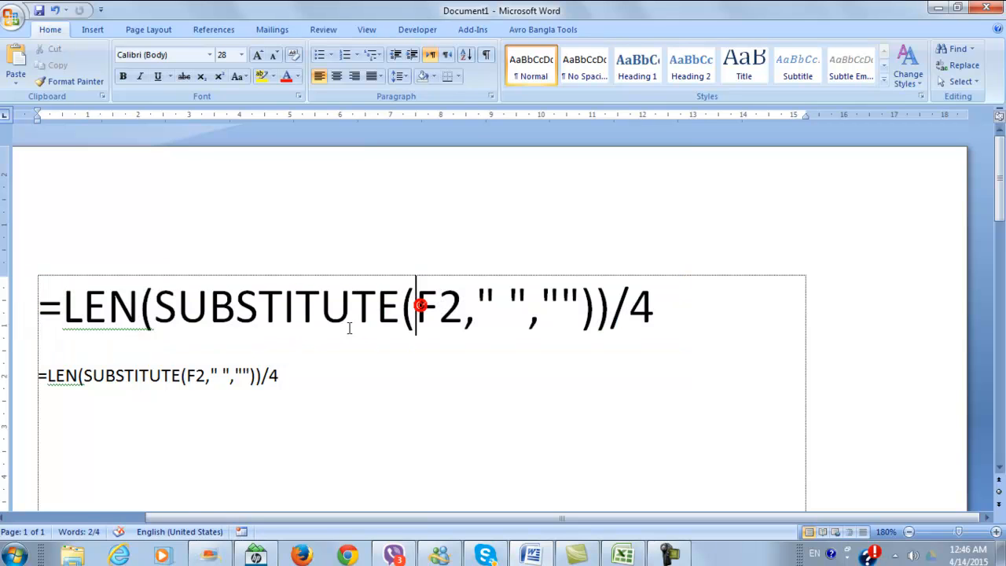
left_click(19, 381)
right_click(178, 378)
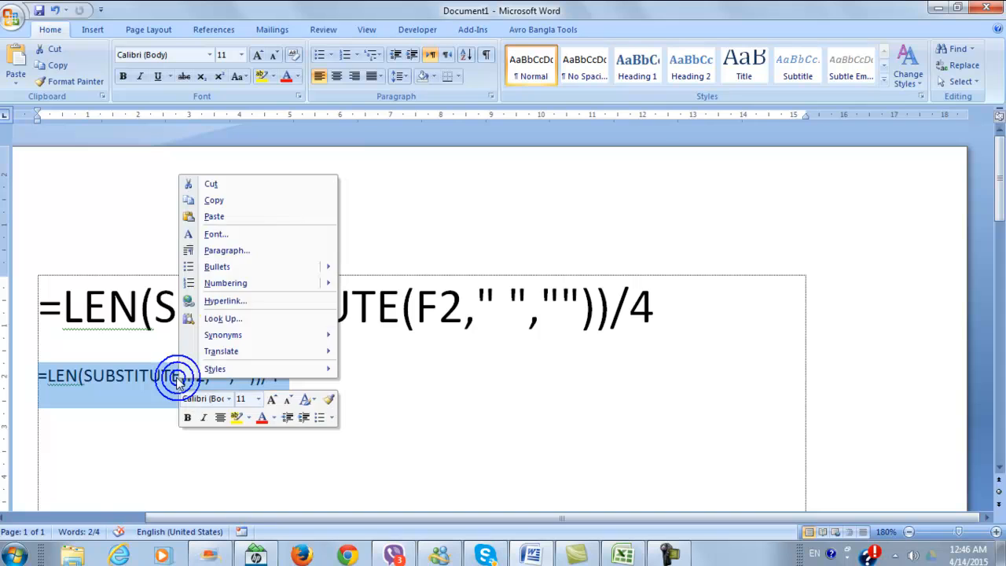
left_click(242, 202)
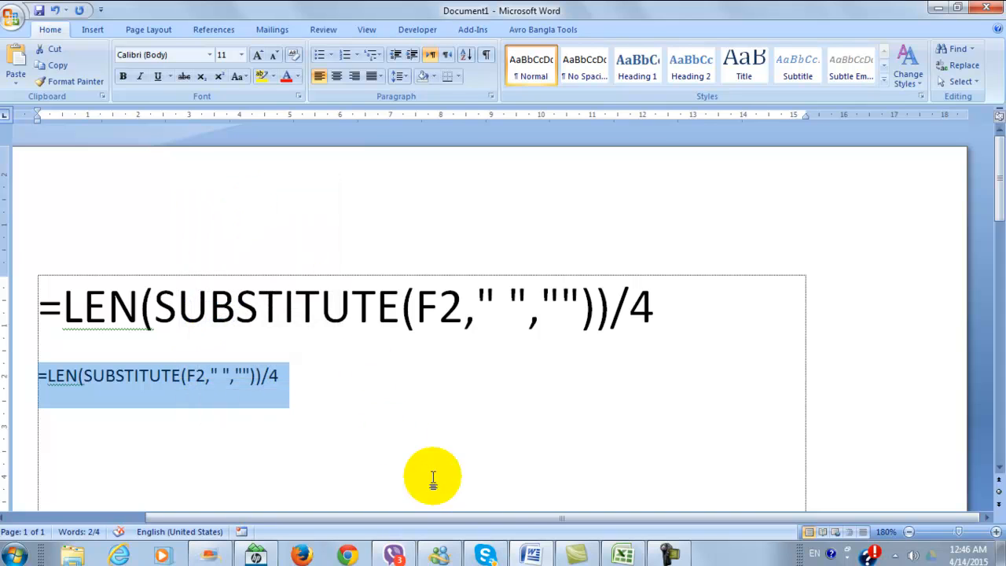
Switch back to the Excel workbook and paste the copied formula into cell G2 under Code Counts.
left_click(625, 555)
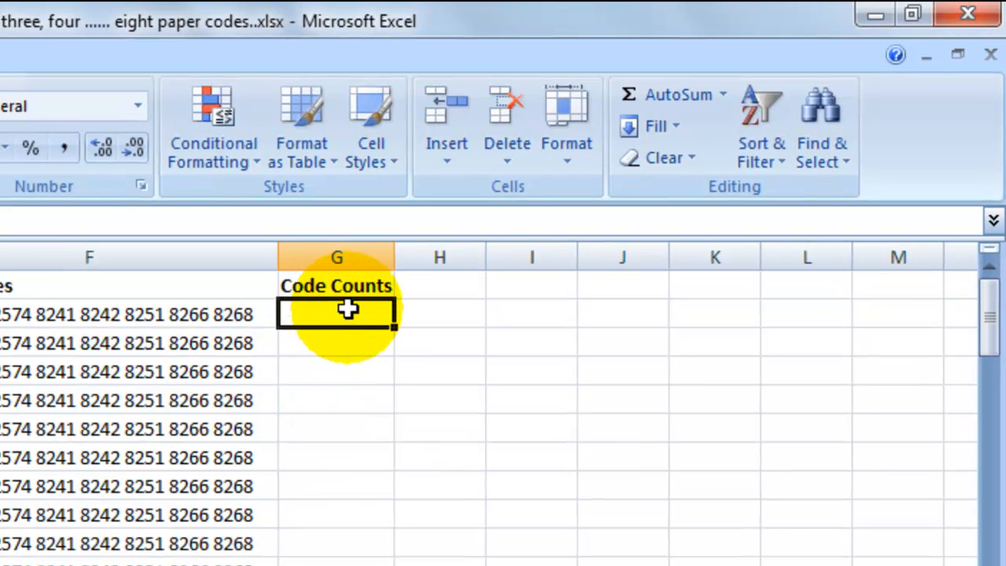
right_click(336, 312)
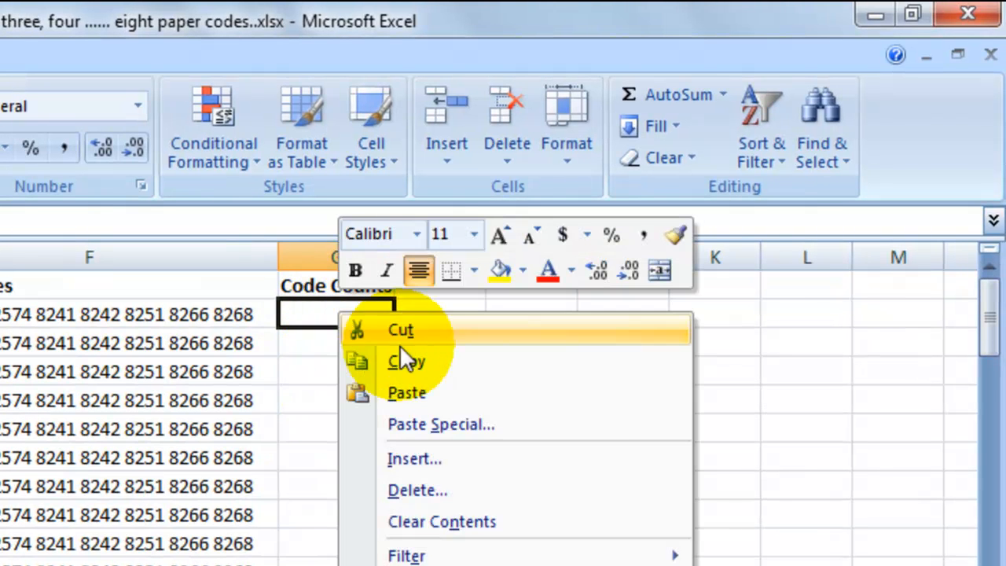
left_click(449, 397)
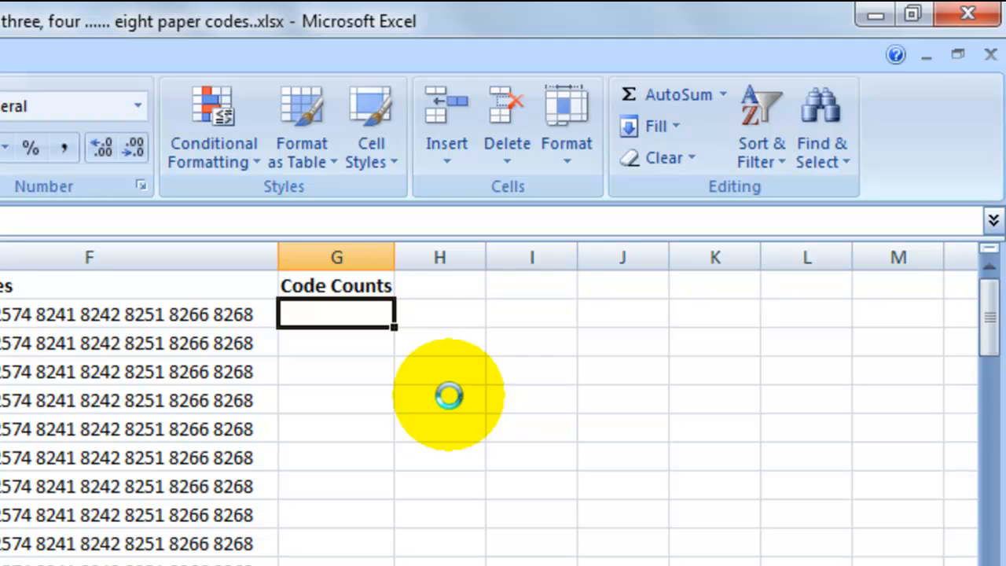
left_click(379, 344)
left_click(374, 315)
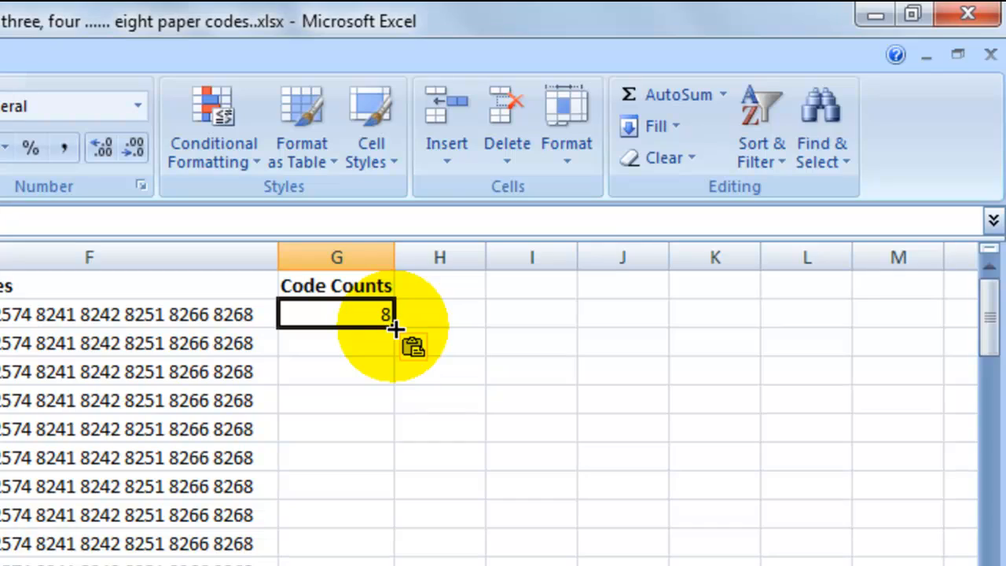
Fill the G2 formula down the Code Counts column to the last student row, 204.
left_click_drag(395, 329, 437, 565)
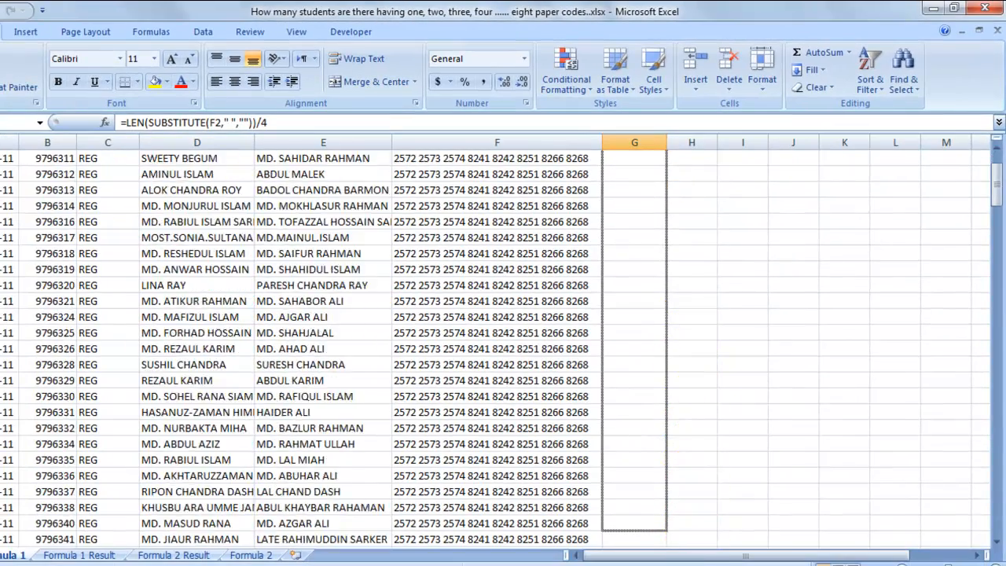
left_click_drag(675, 559, 652, 512)
scroll(643, 192, "up", 8)
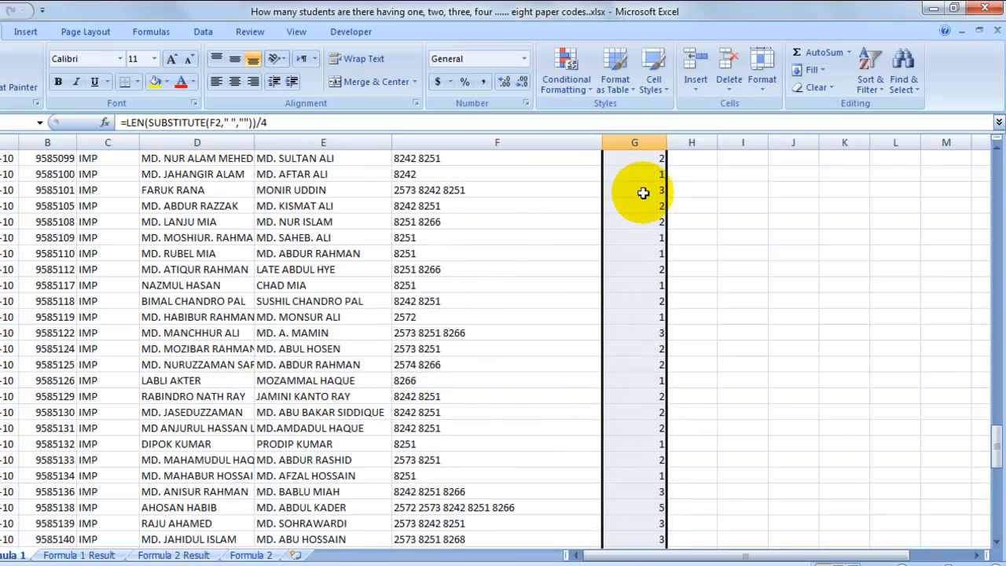
scroll(643, 189, "up", 20)
scroll(636, 177, "up", 9)
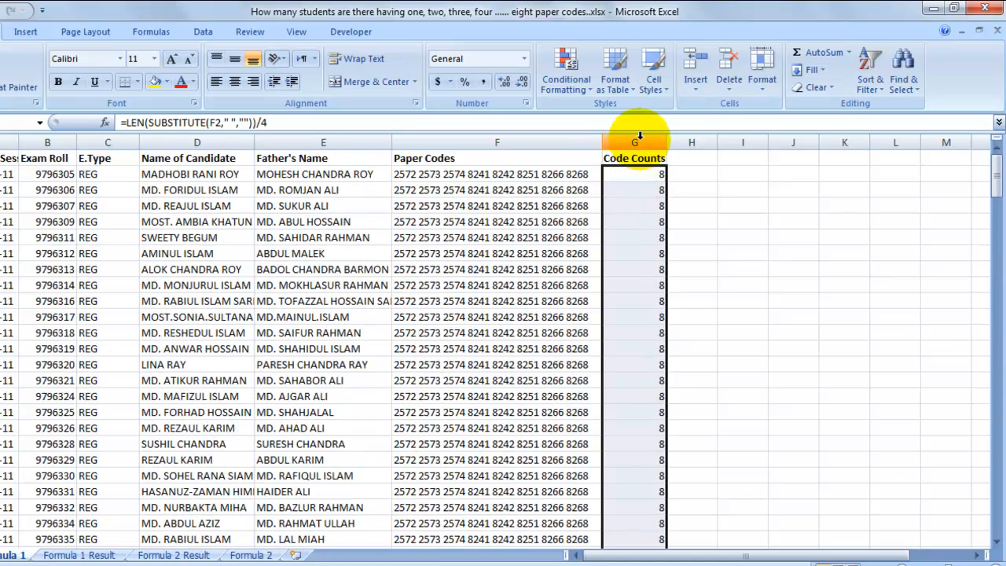
Center the contents of the whole Code Counts column G.
left_click(634, 142)
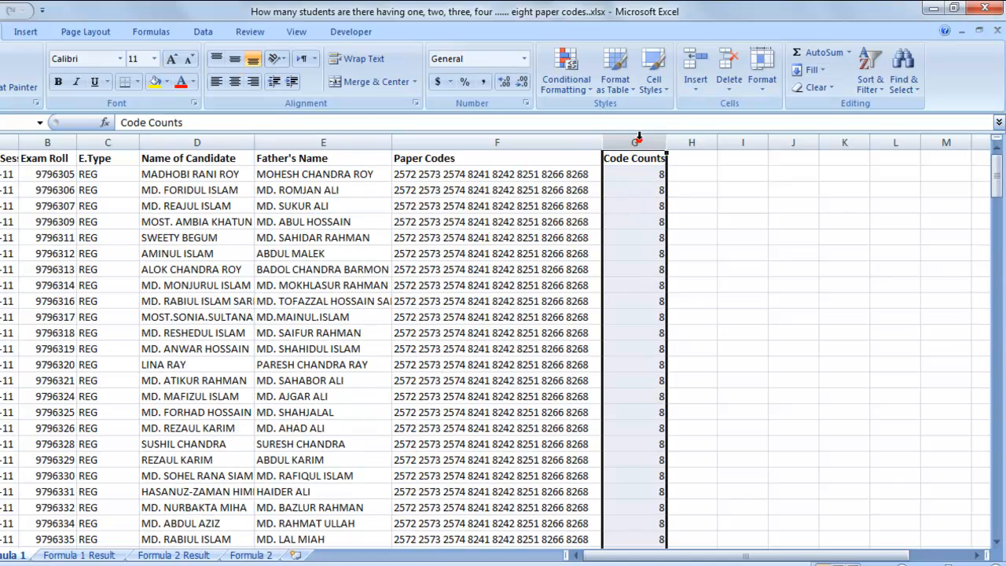
left_click(216, 82)
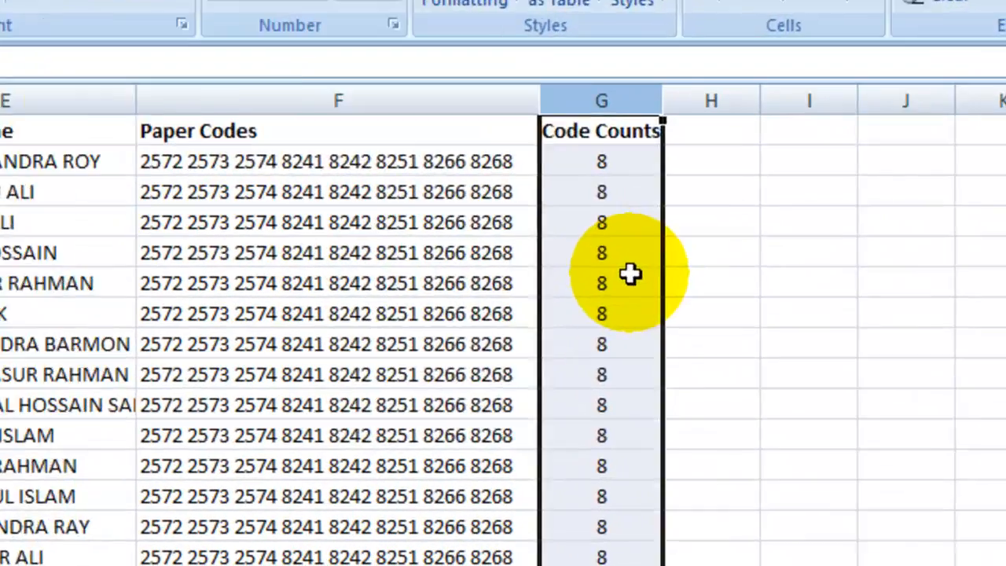
left_click(635, 238)
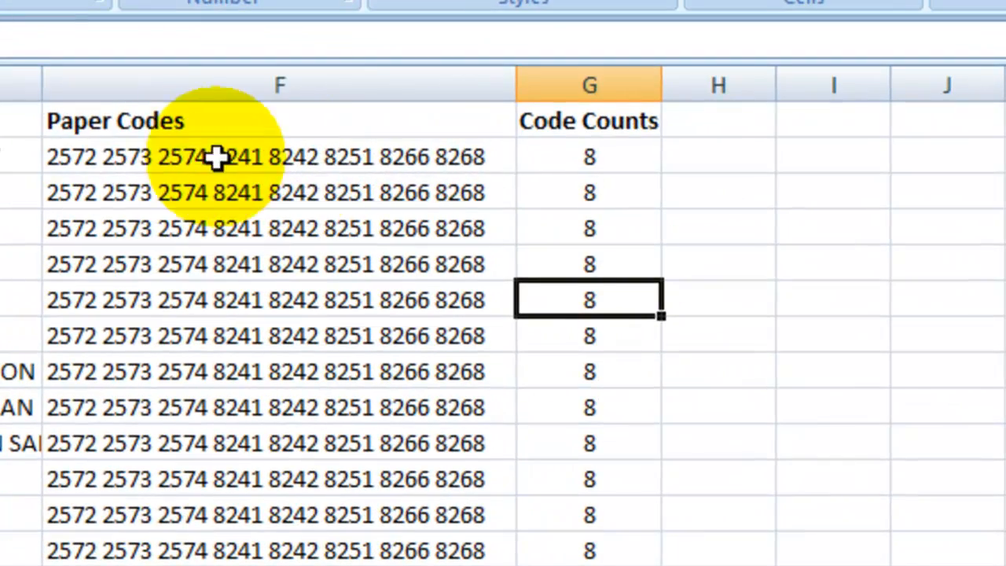
Compare the Code Counts values with the paper codes from the first student row to the end of the list.
left_click(600, 159)
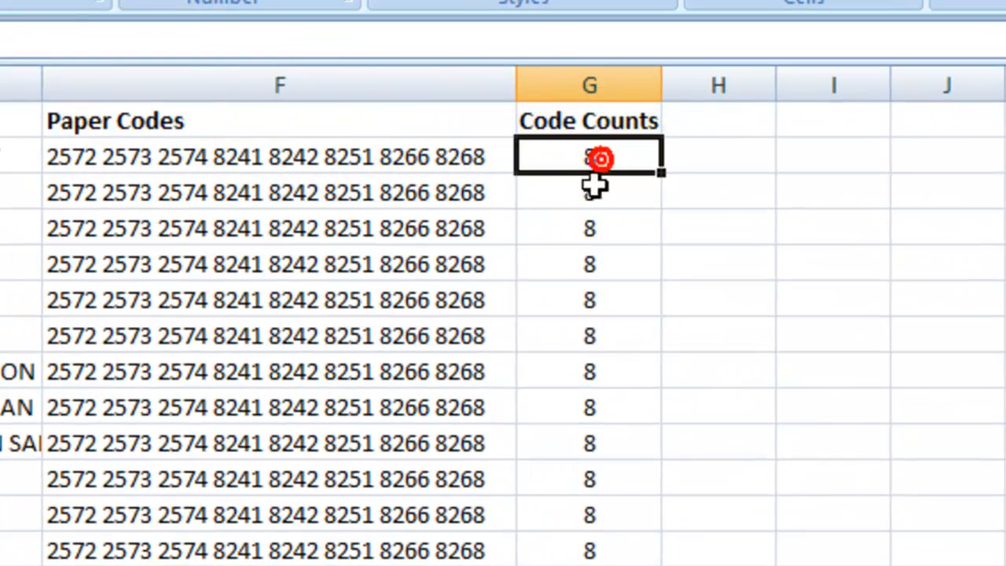
left_click(595, 189)
scroll(606, 425, "down", 5)
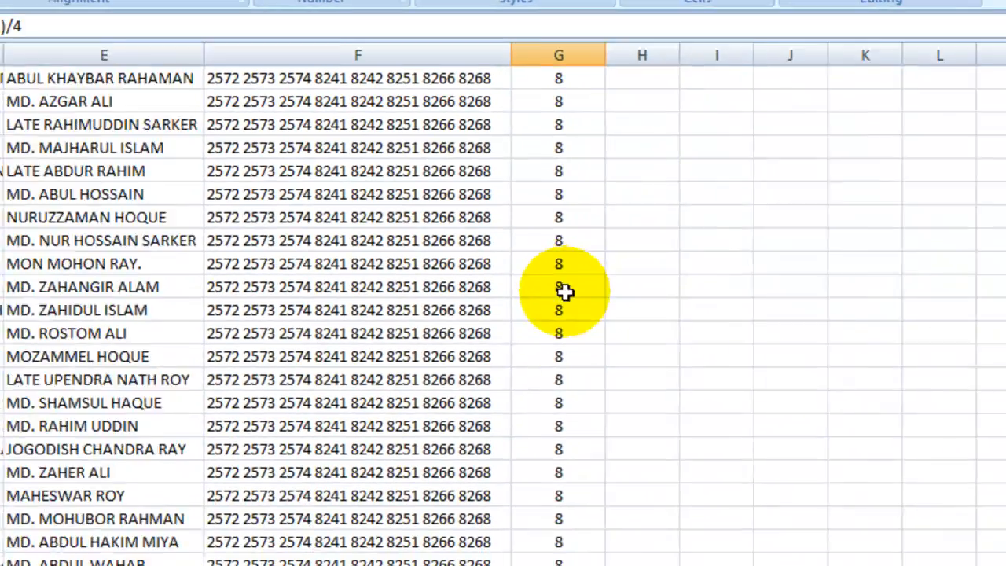
scroll(566, 292, "down", 20)
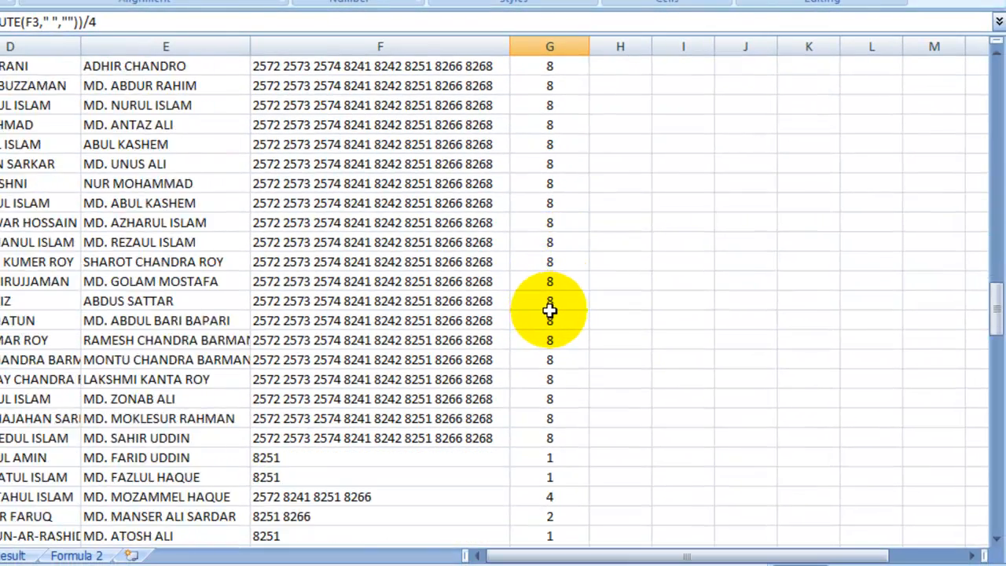
scroll(549, 311, "down", 20)
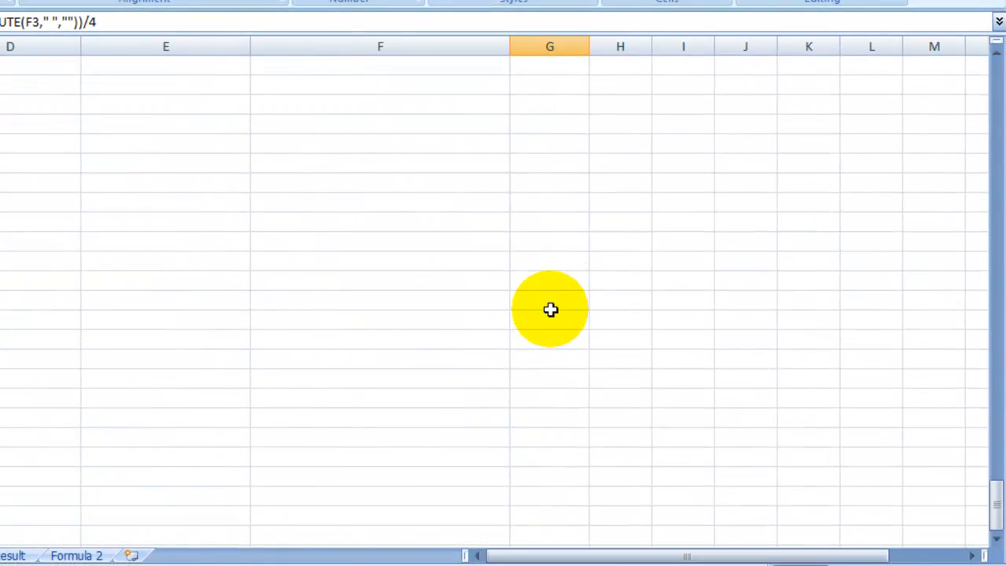
scroll(550, 310, "up", 20)
scroll(530, 293, "up", 20)
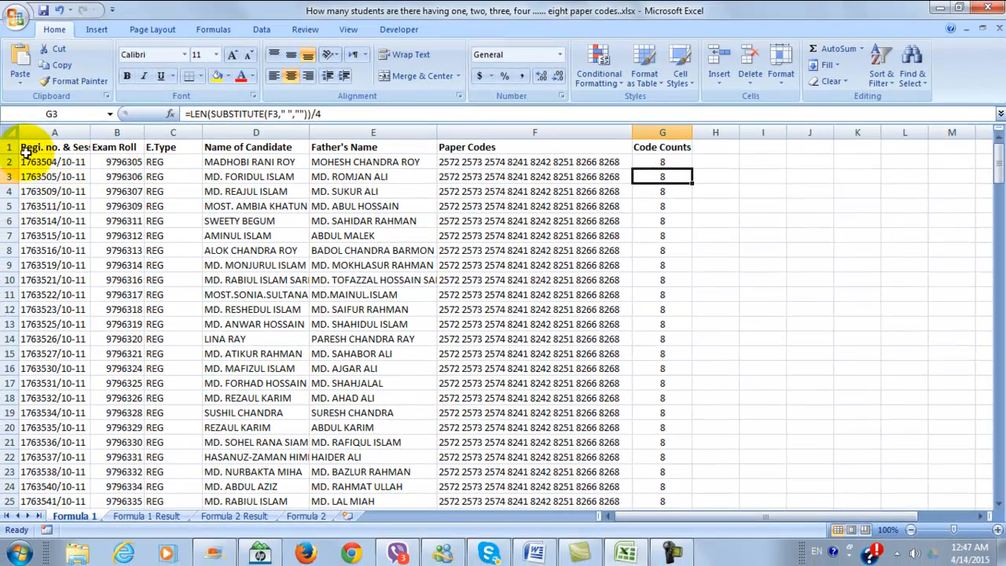
Create a PivotTable on a new worksheet from the student table range A1:G204 of the Formula 1 sheet.
left_click_drag(22, 149, 647, 243)
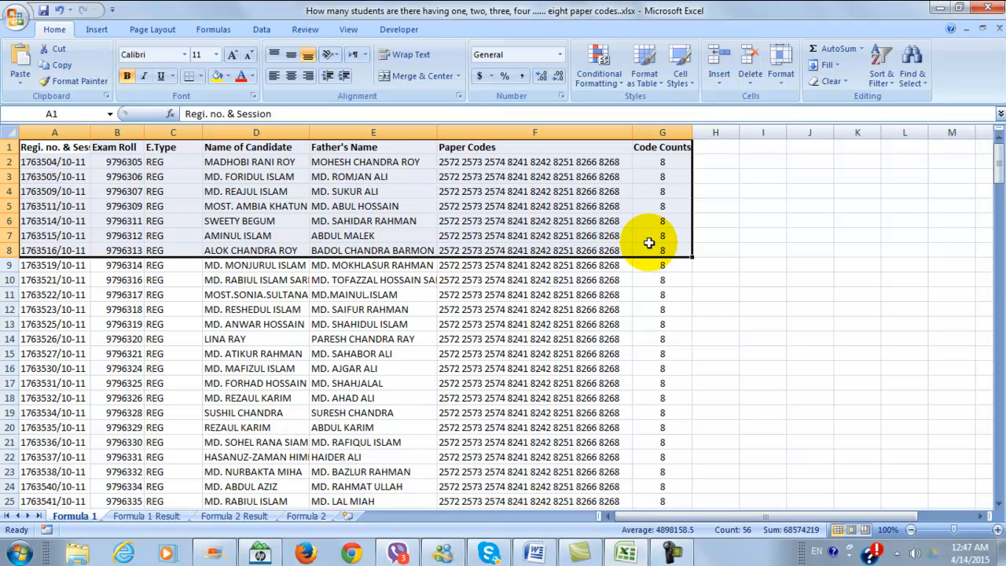
key("ctrl+shift+Down")
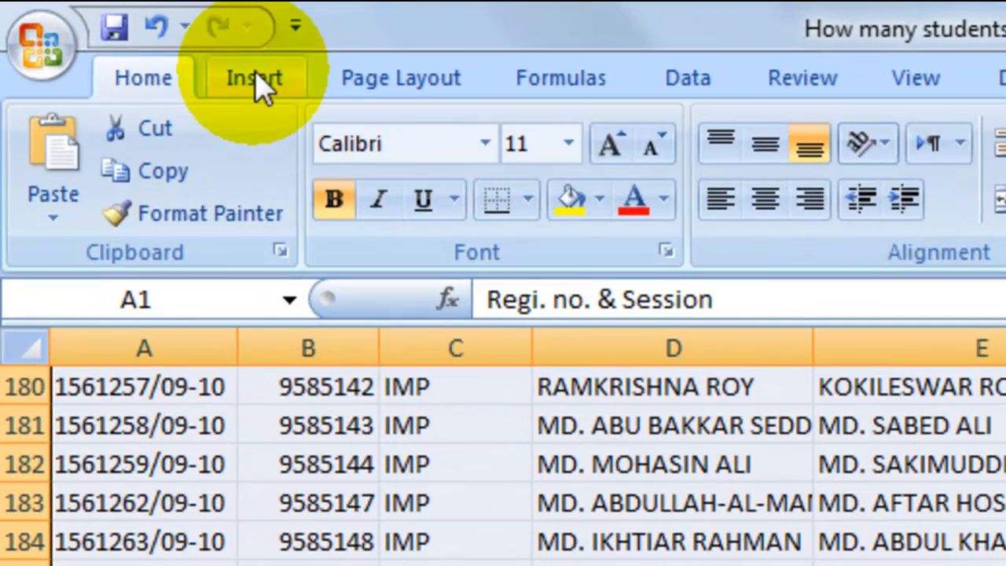
left_click(258, 79)
left_click(70, 212)
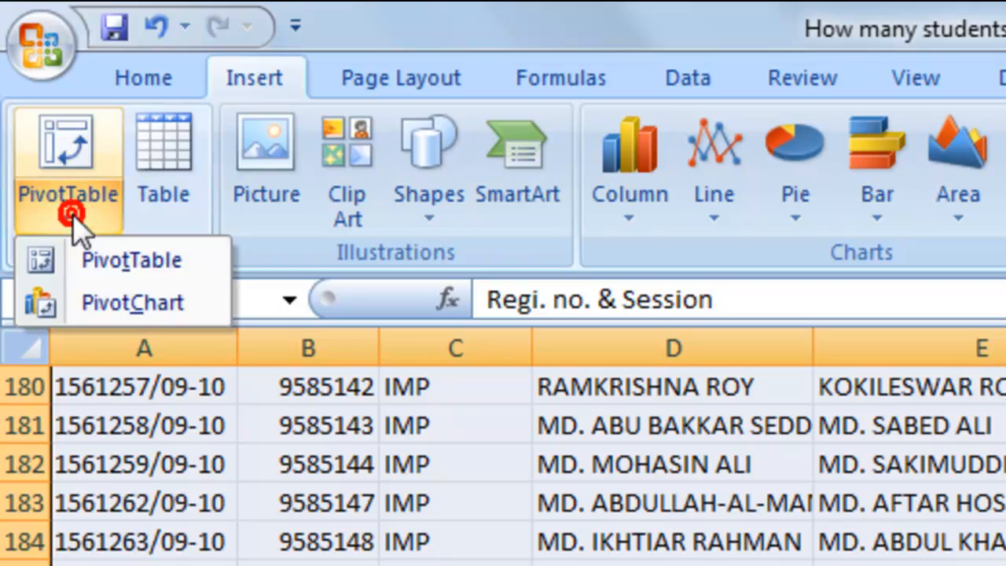
left_click(102, 259)
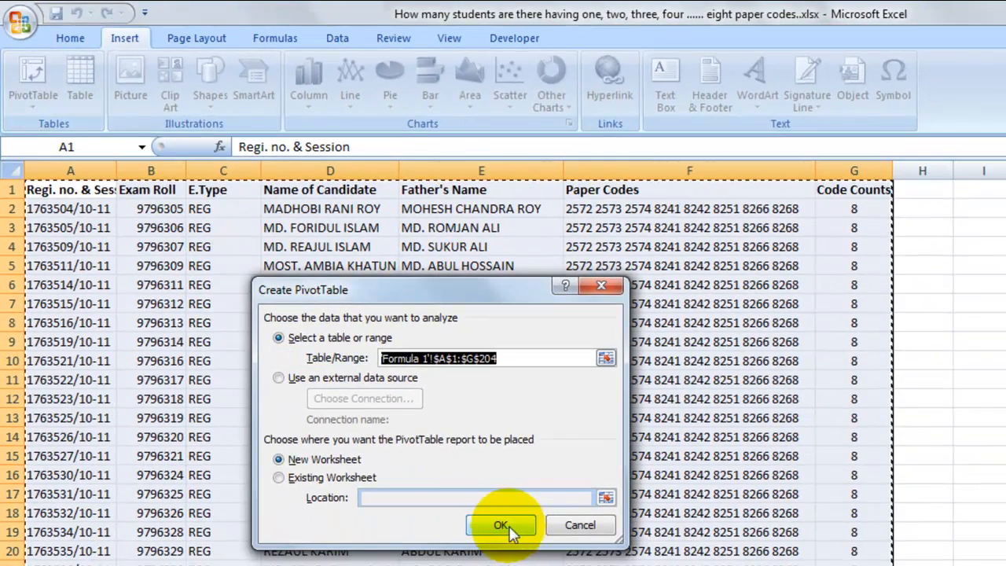
left_click(501, 525)
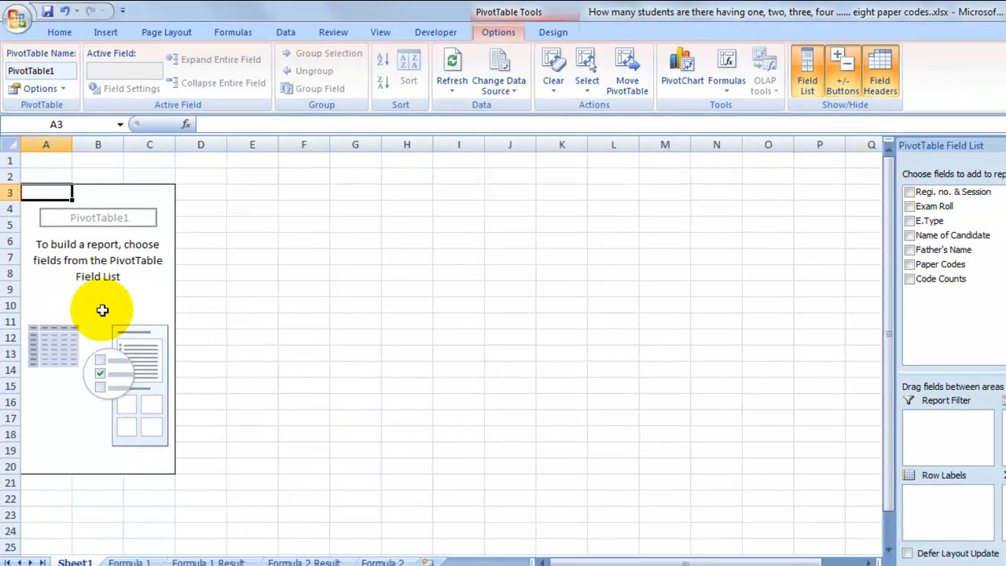
Add the Code Counts field to the PivotTable report as a summed value.
left_click(116, 361)
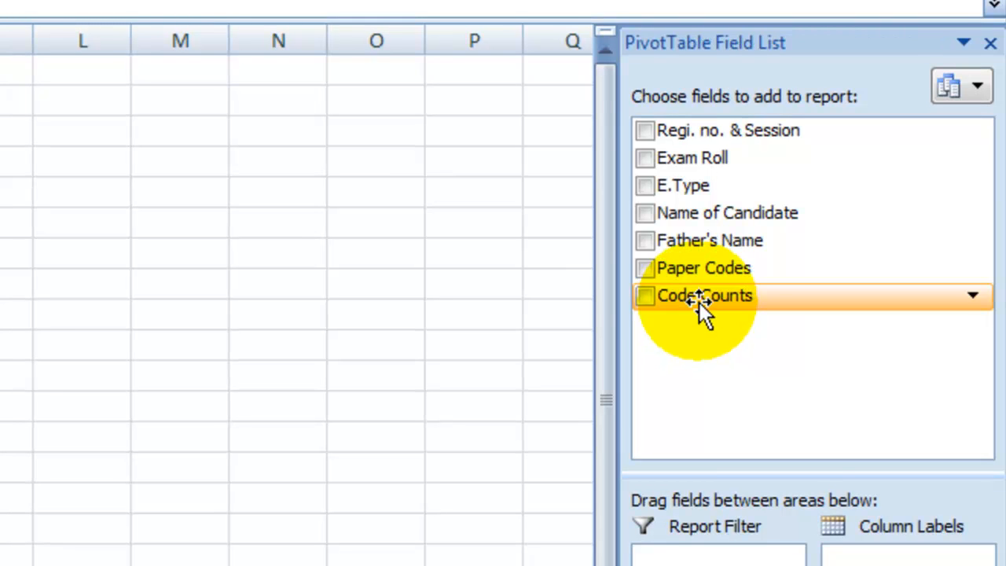
left_click(699, 301)
mouse_move(699, 301)
left_mouse_down()
mouse_move(721, 305)
mouse_move(653, 297)
left_mouse_up()
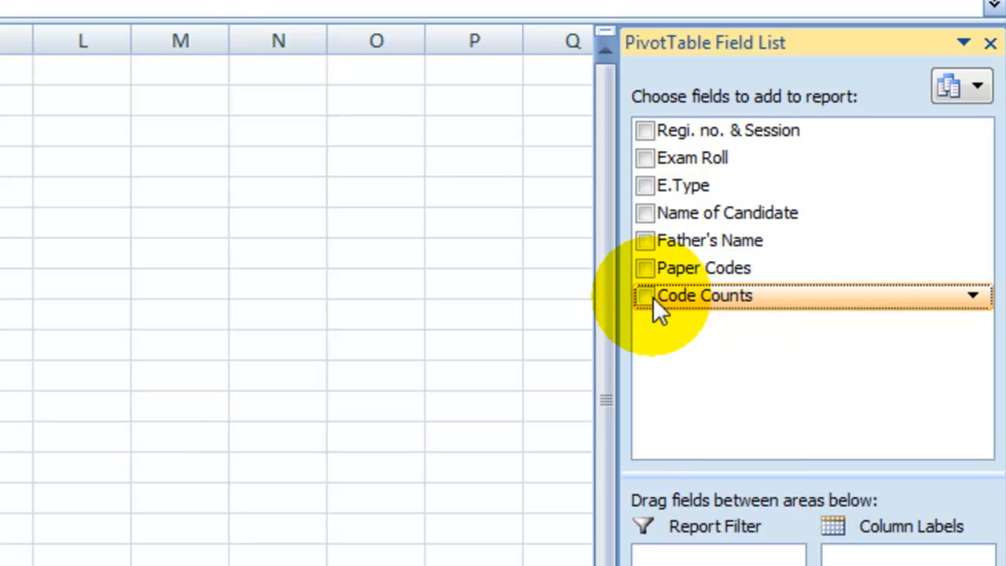
left_click(644, 296)
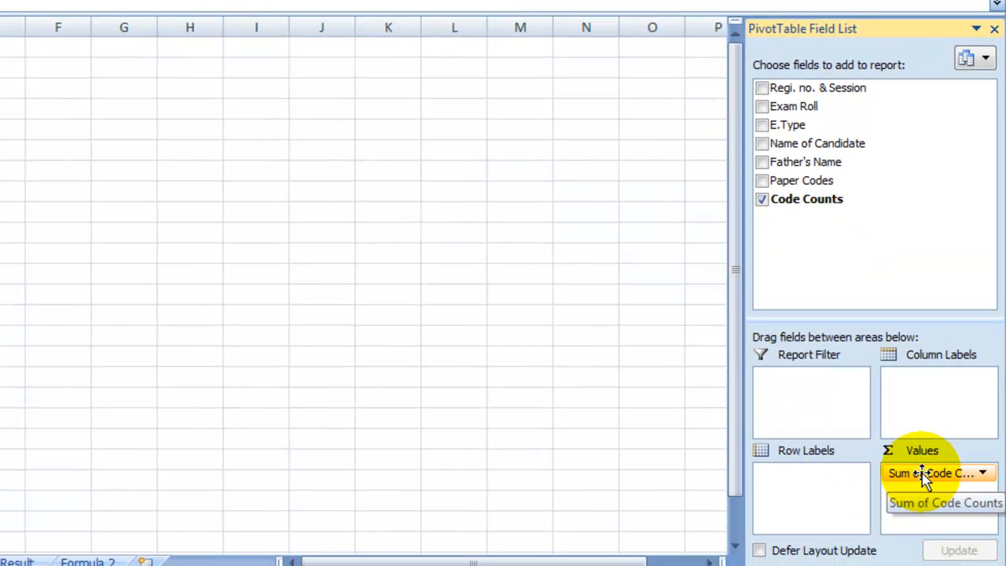
Move Code Counts to the PivotTable's row labels and add Name of Candidate as a counted value.
left_click_drag(925, 476, 821, 492)
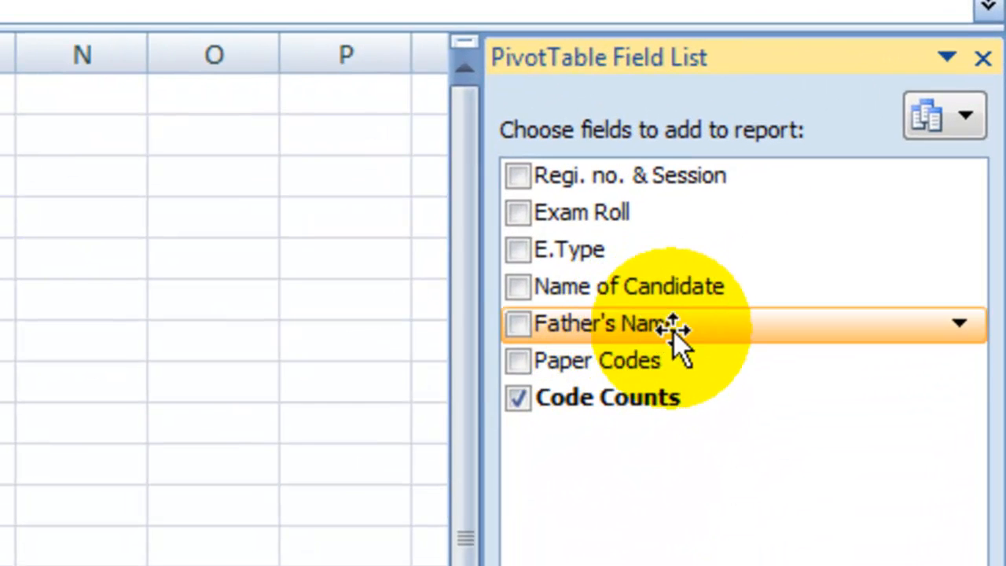
left_click_drag(640, 288, 823, 565)
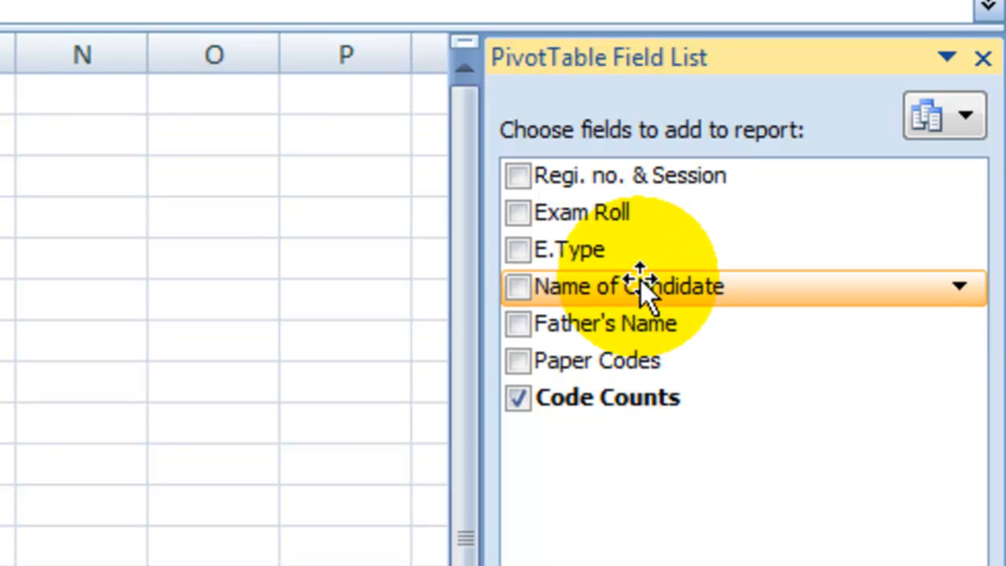
left_click_drag(915, 410, 948, 473)
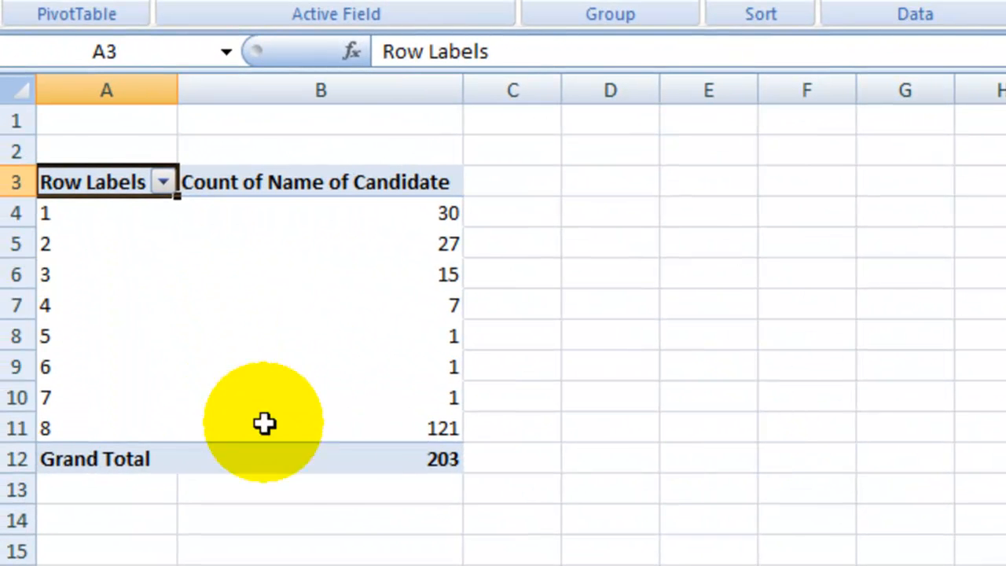
Set the font size of the whole PivotTable, A3:B12, to 22 and widen column B to fit its heading.
left_click(116, 164)
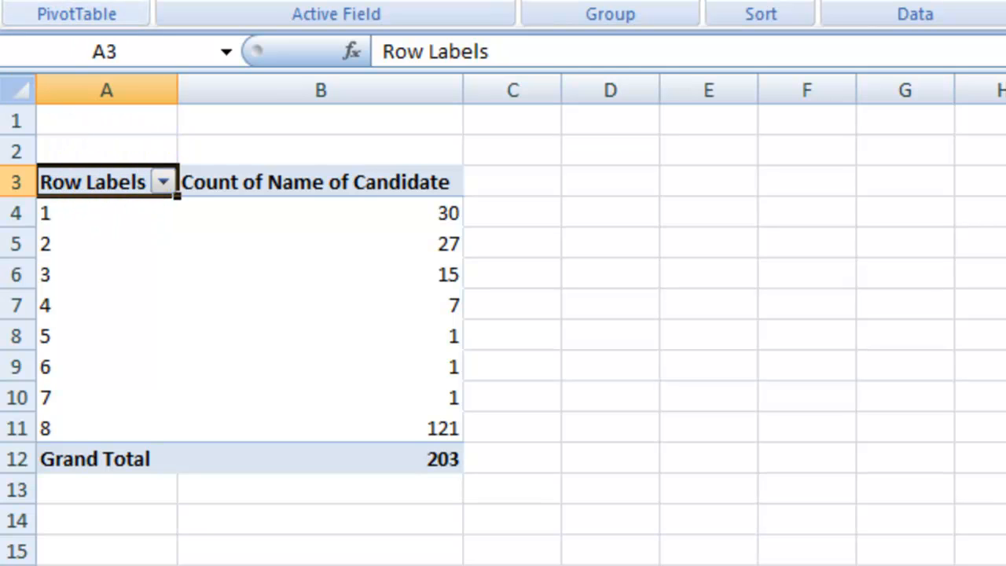
left_click(102, 2)
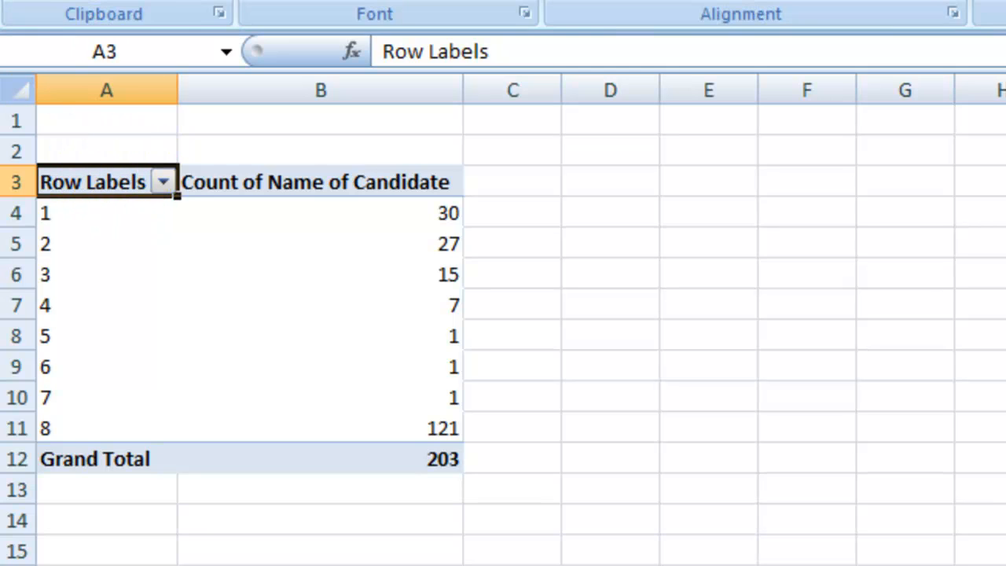
left_click(142, 157)
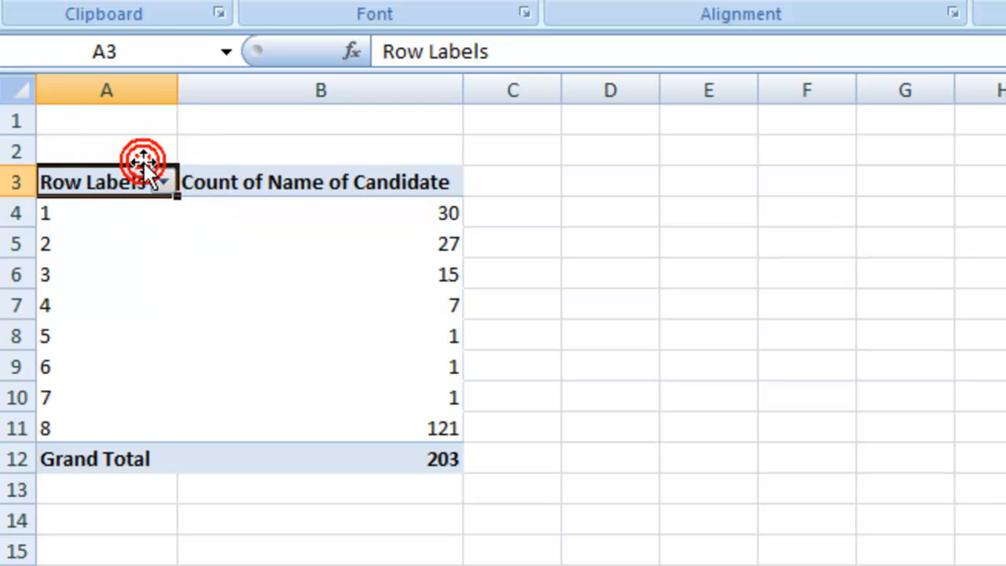
left_click_drag(196, 172, 293, 459)
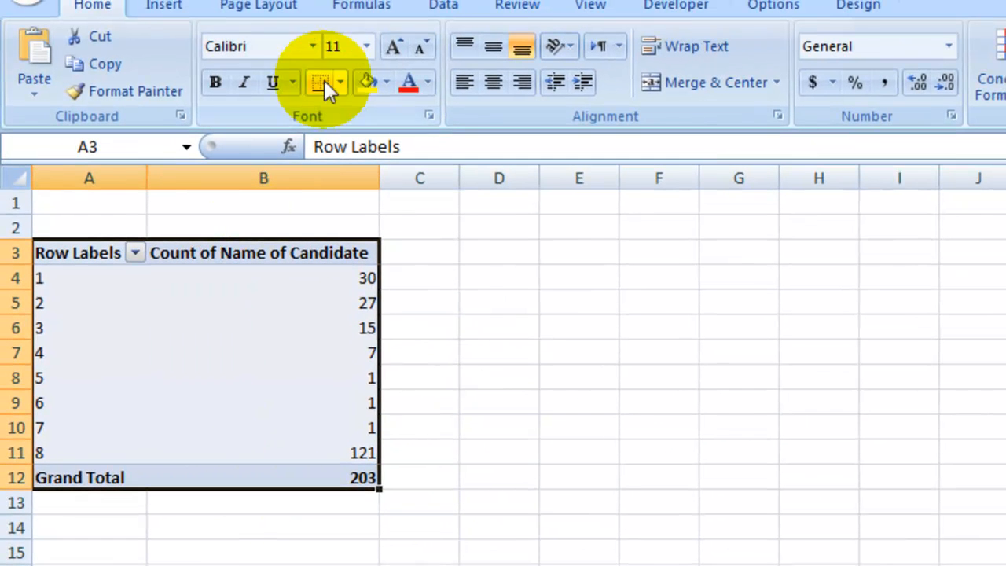
left_click(366, 47)
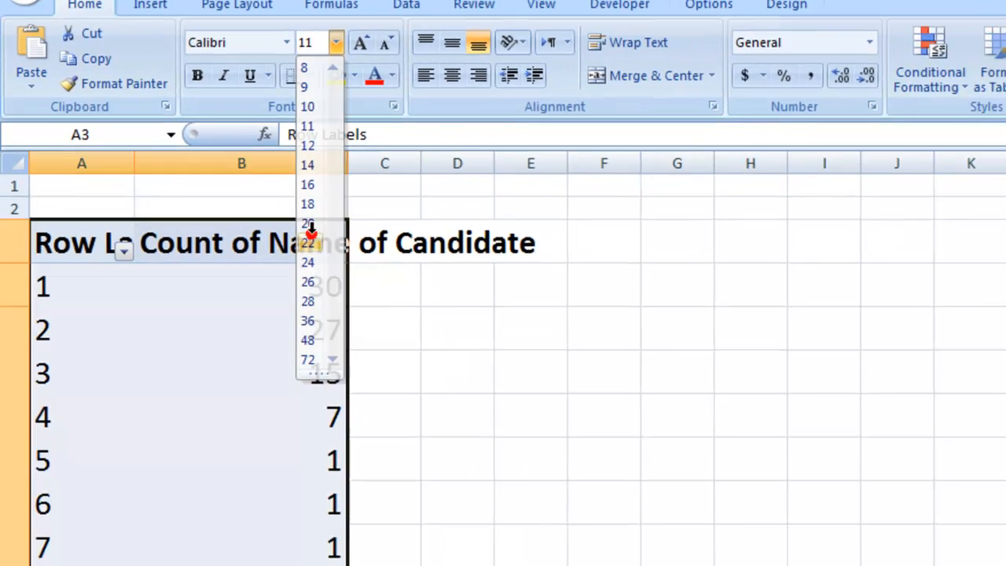
left_click(335, 265)
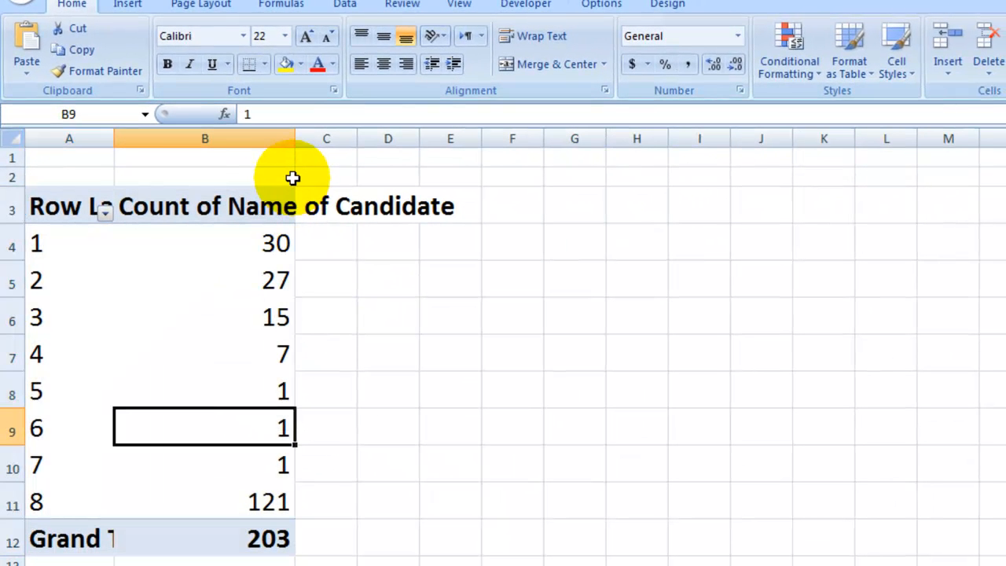
left_click_drag(294, 140, 466, 145)
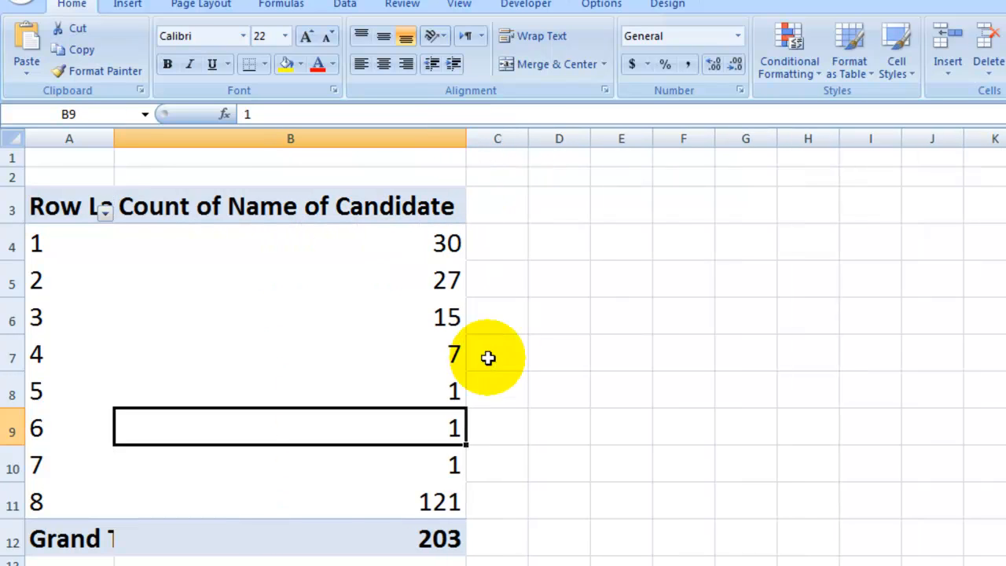
Extract the detail records of the students with four paper codes from the PivotTable onto a new sheet.
left_click(506, 346)
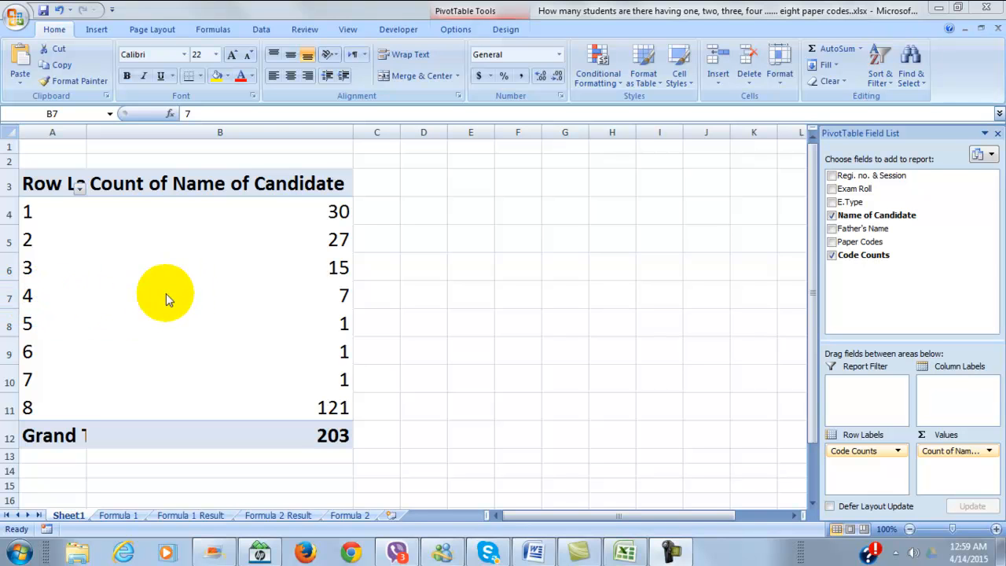
left_click(339, 294)
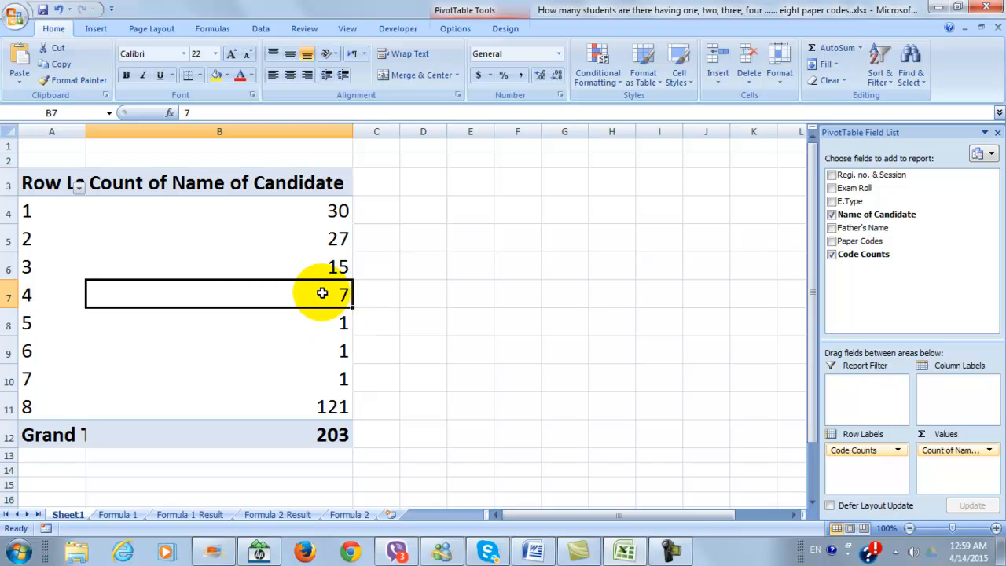
double_click(317, 292)
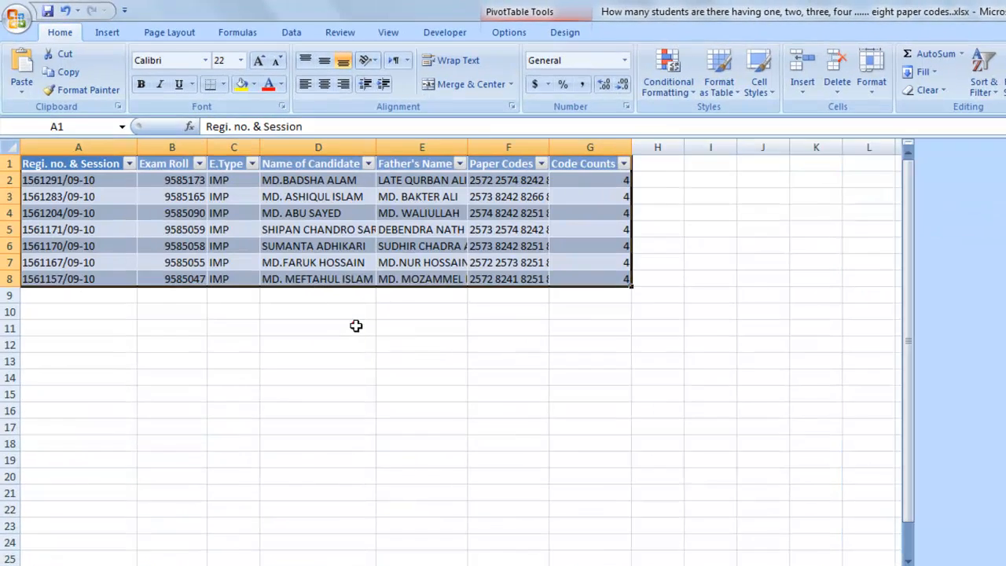